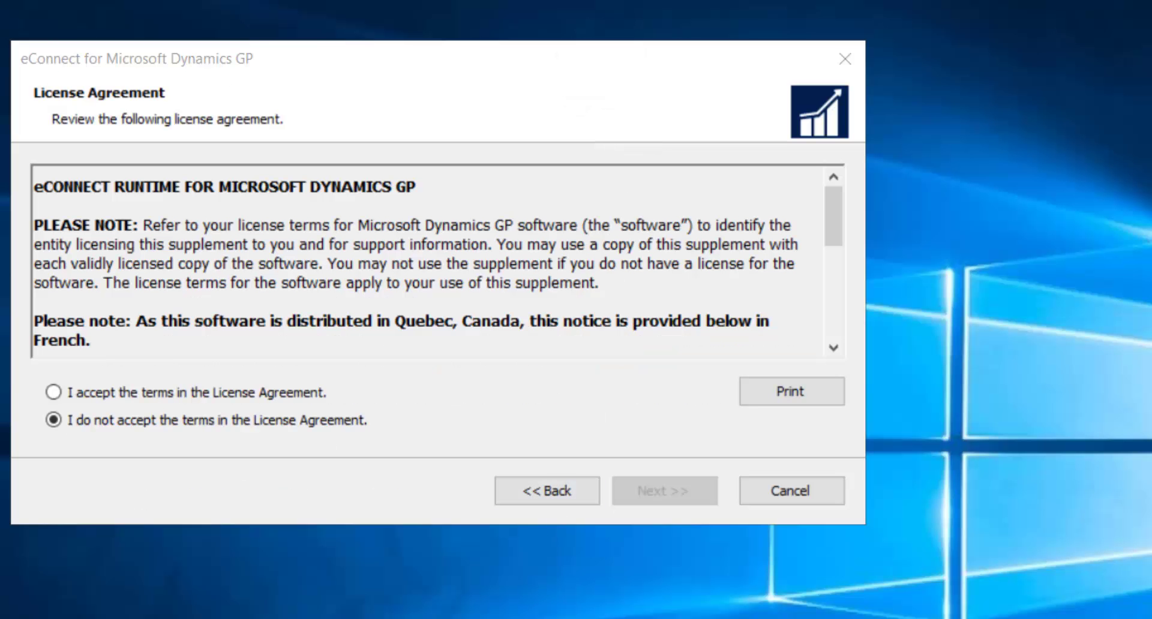
Accept the eConnect licence agreement and keep the default features and install location
click(246, 392)
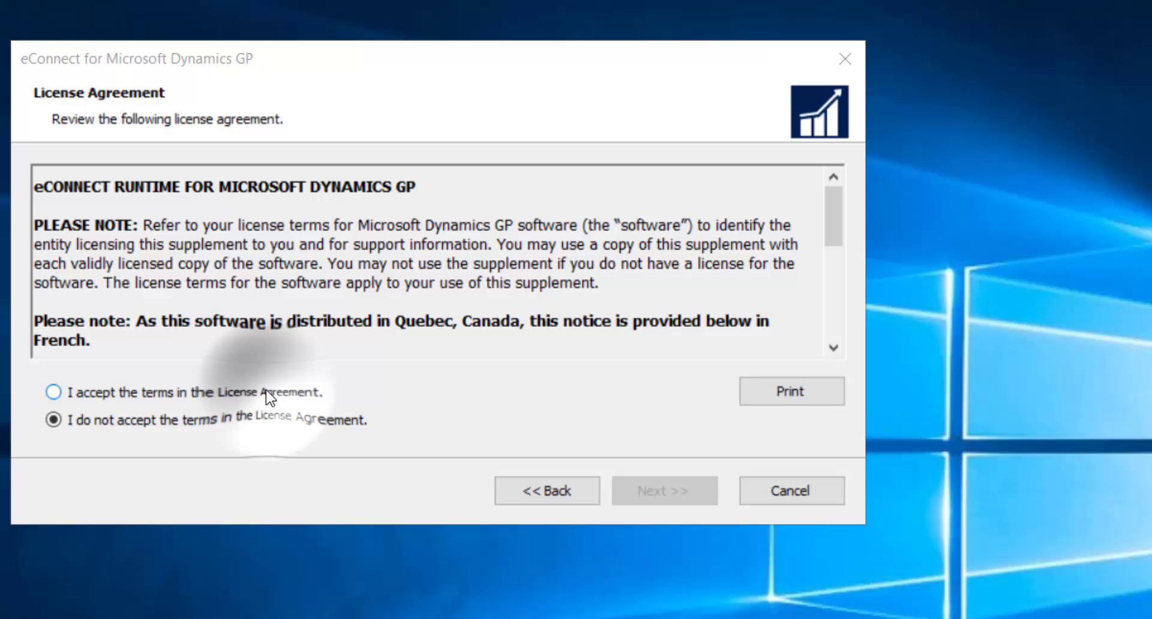
click(662, 499)
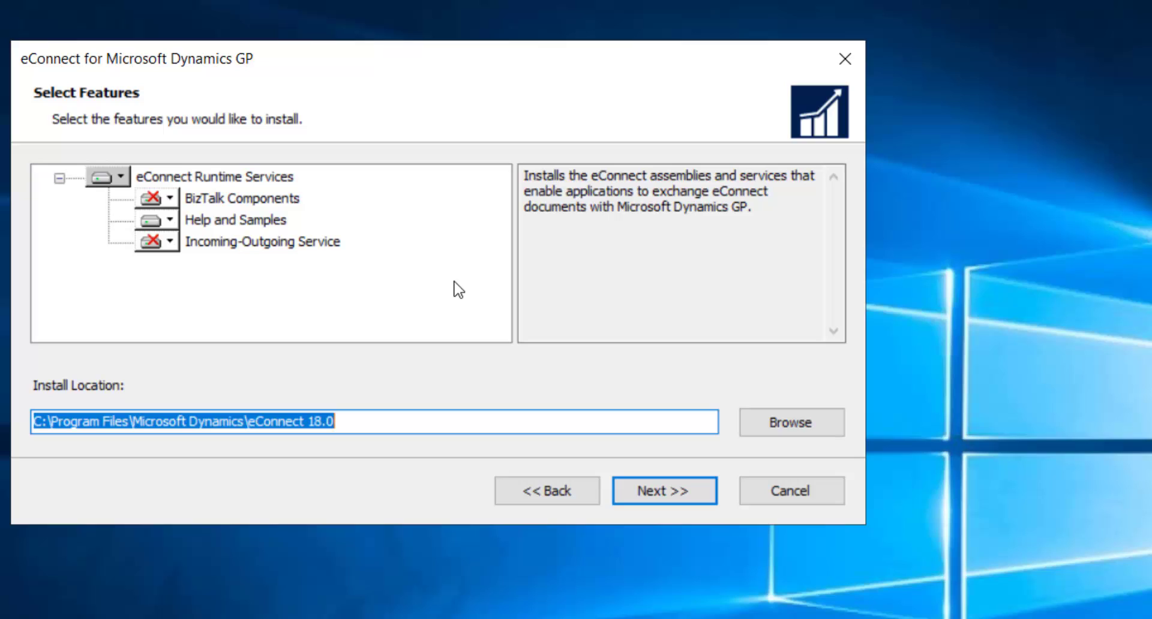
click(703, 496)
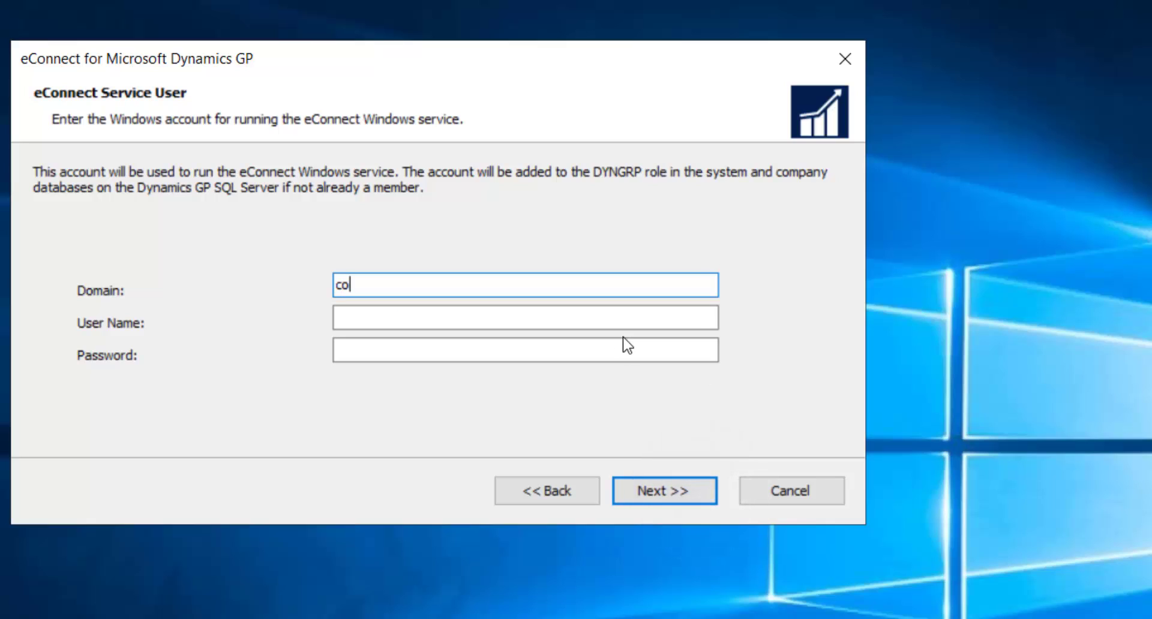
Set the eConnect service user to domain covintar.com and user name Administrator, enter the account password, and continue
text(m)
key(Tab)
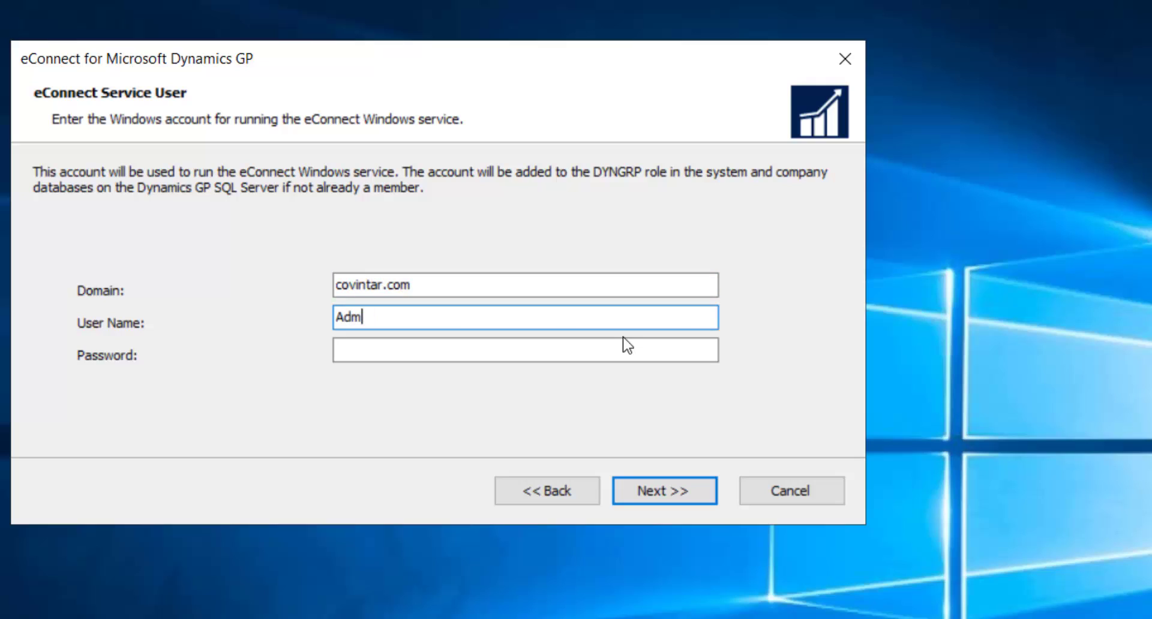
key(Tab)
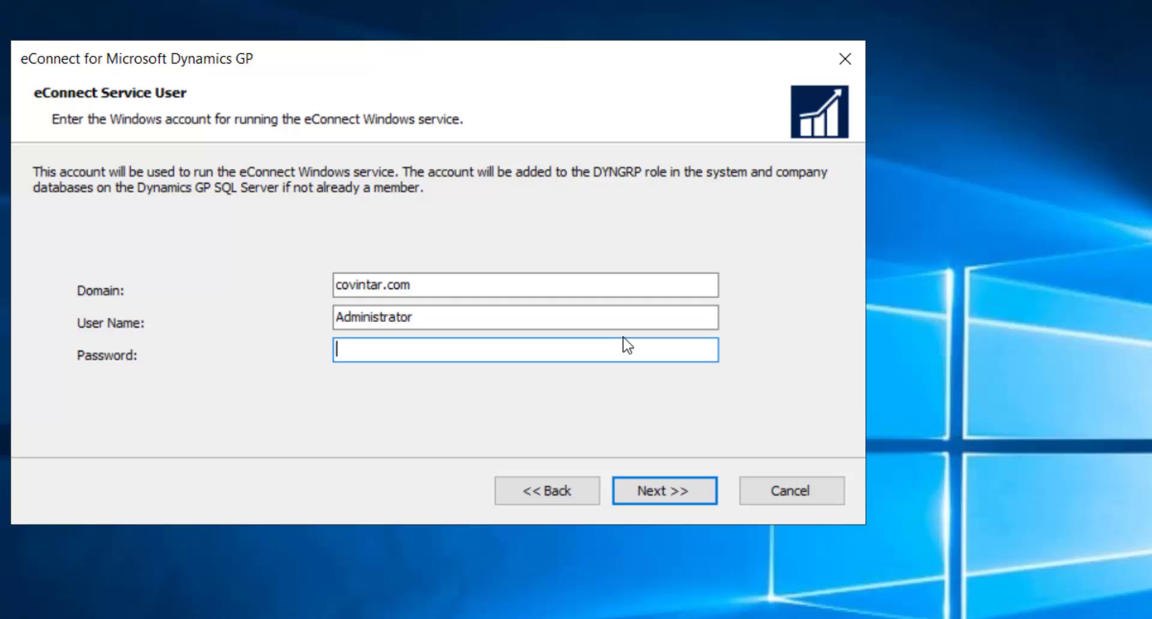
text(*********)
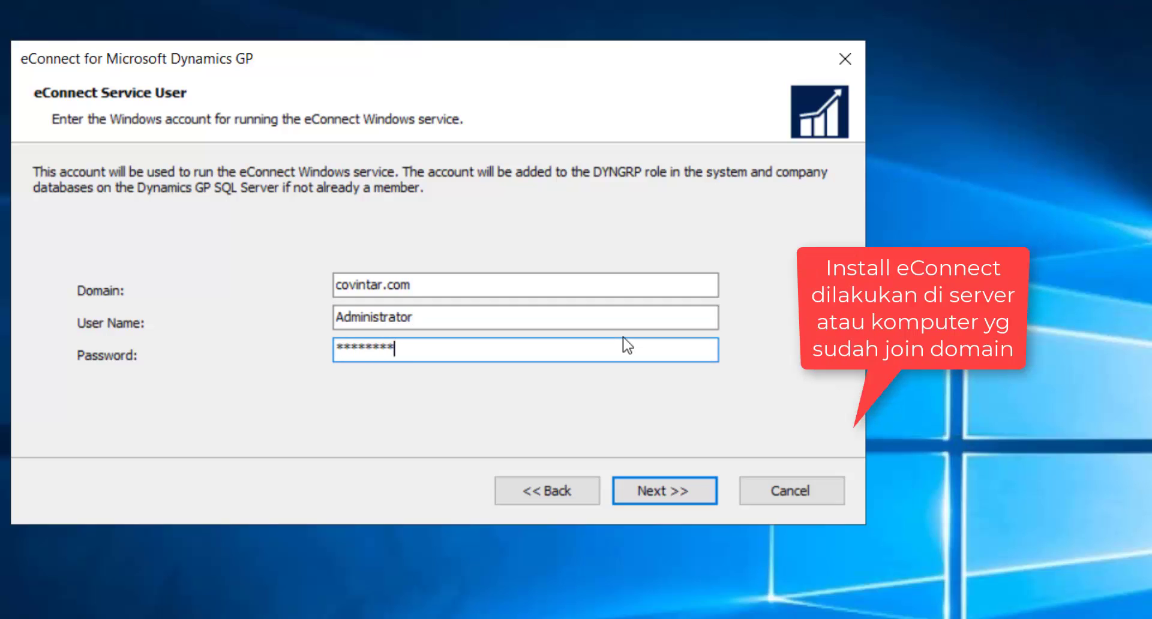
click(690, 495)
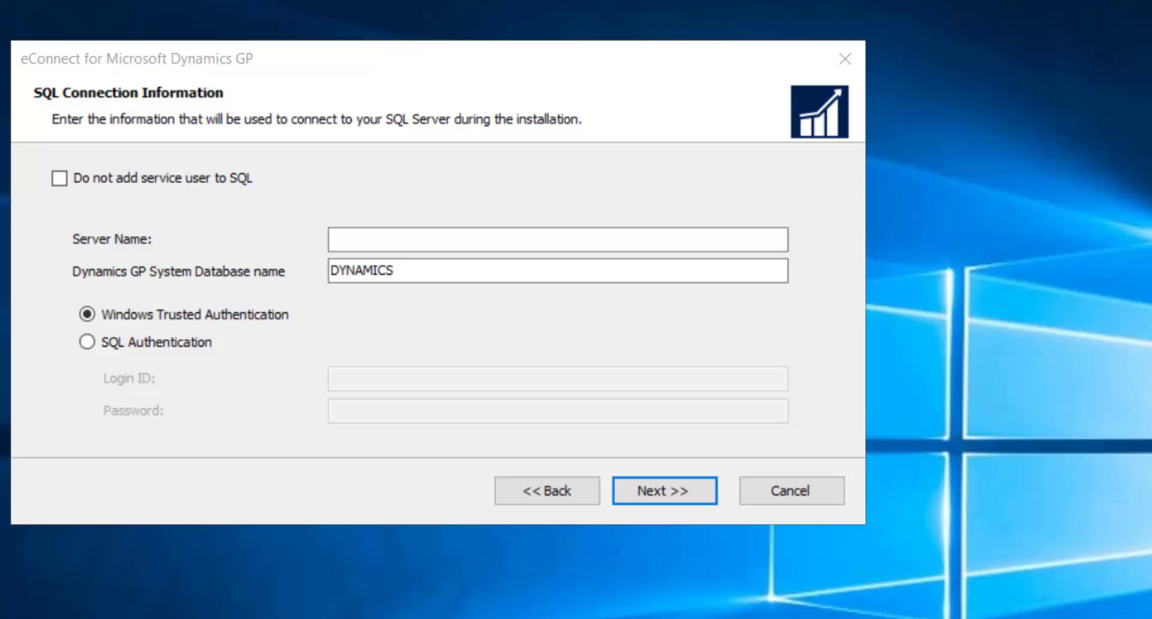
Set the SQL server name to WIN-CNRKR9QEMPQ\SQLSERVER2019 and choose SQL Authentication with login ID sa and its password
text(WIN-CNRKR9QEMPQ\SQLSERVER2019)
click(192, 351)
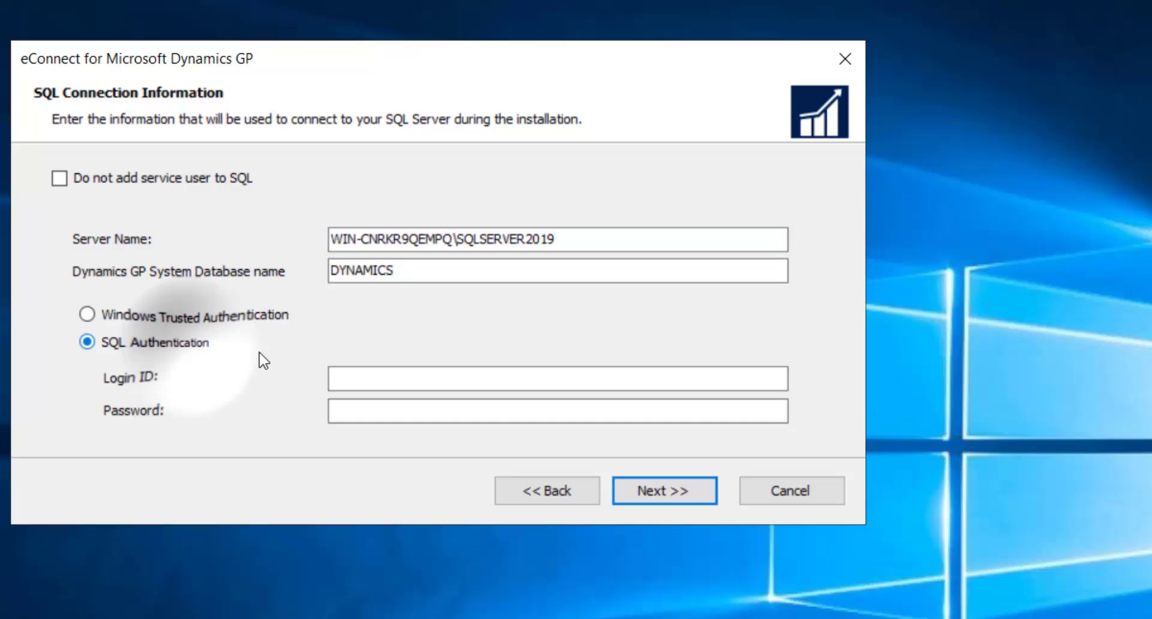
click(390, 381)
text(sa)
key(Tab)
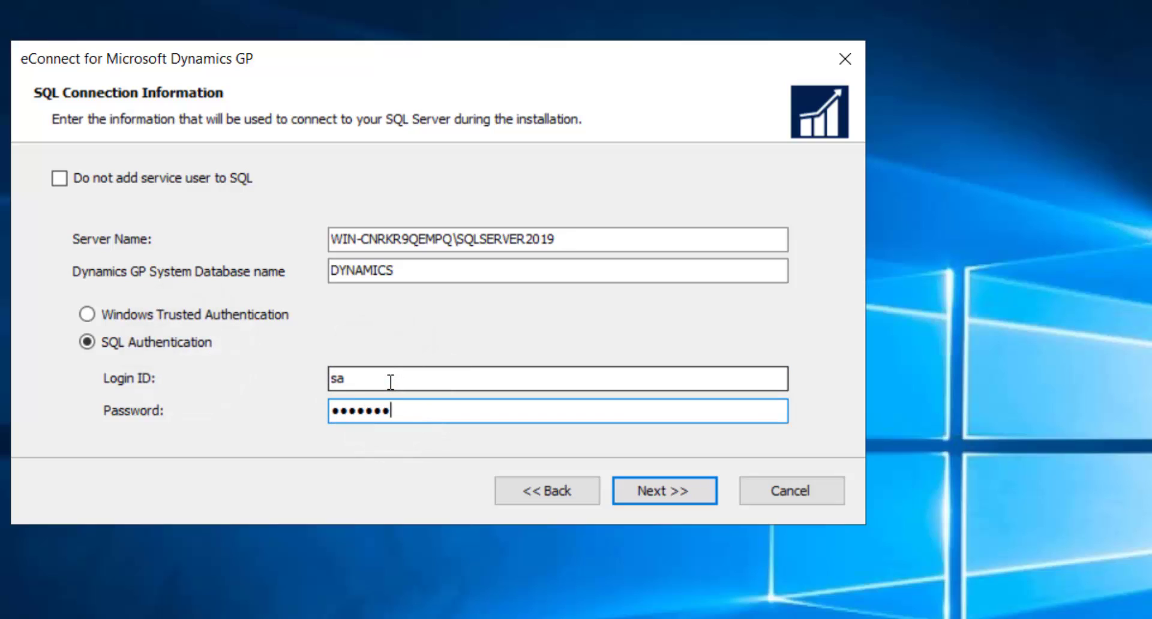
text(*)
key(Tab)
Submit the SQL connection details, run the eConnect installation and exit the finished wizard
click(646, 478)
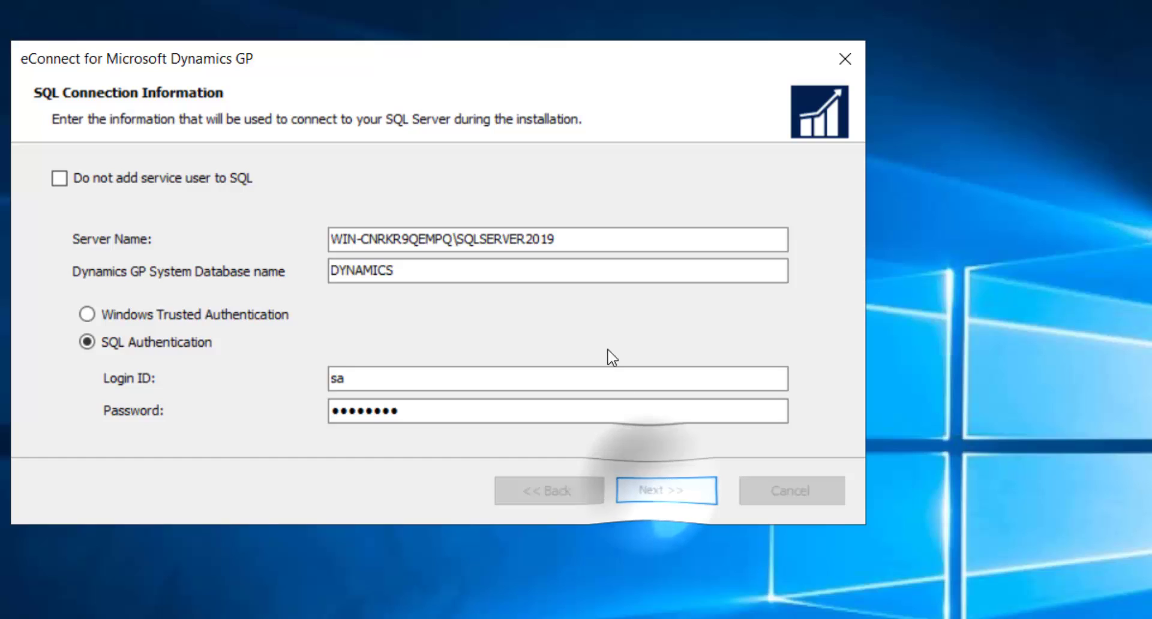
click(660, 486)
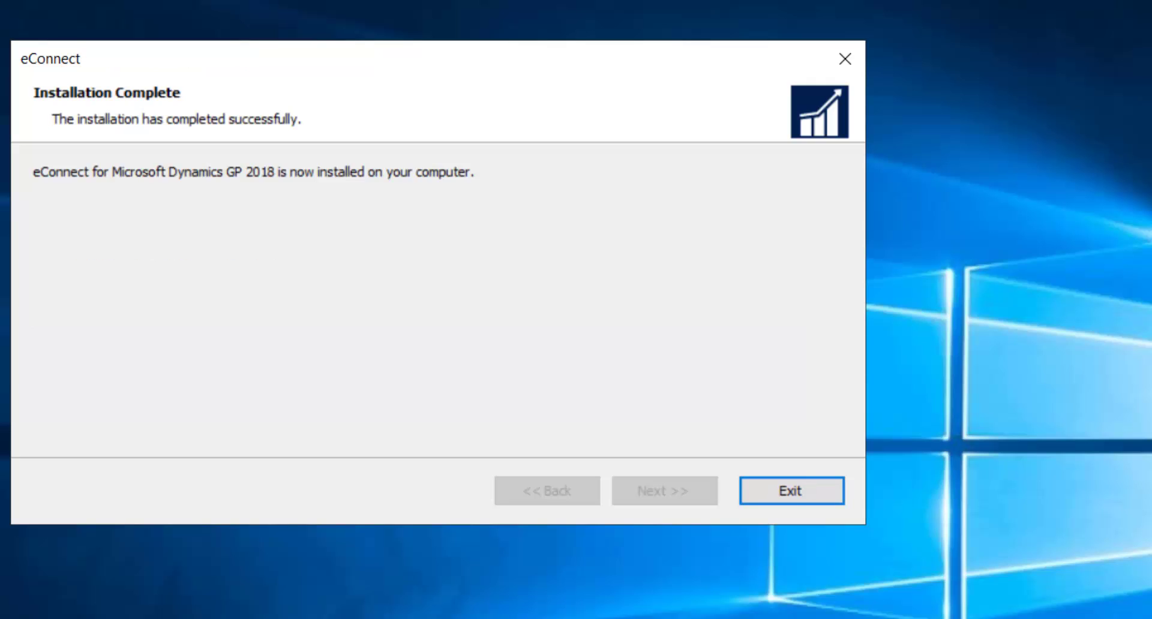
click(791, 495)
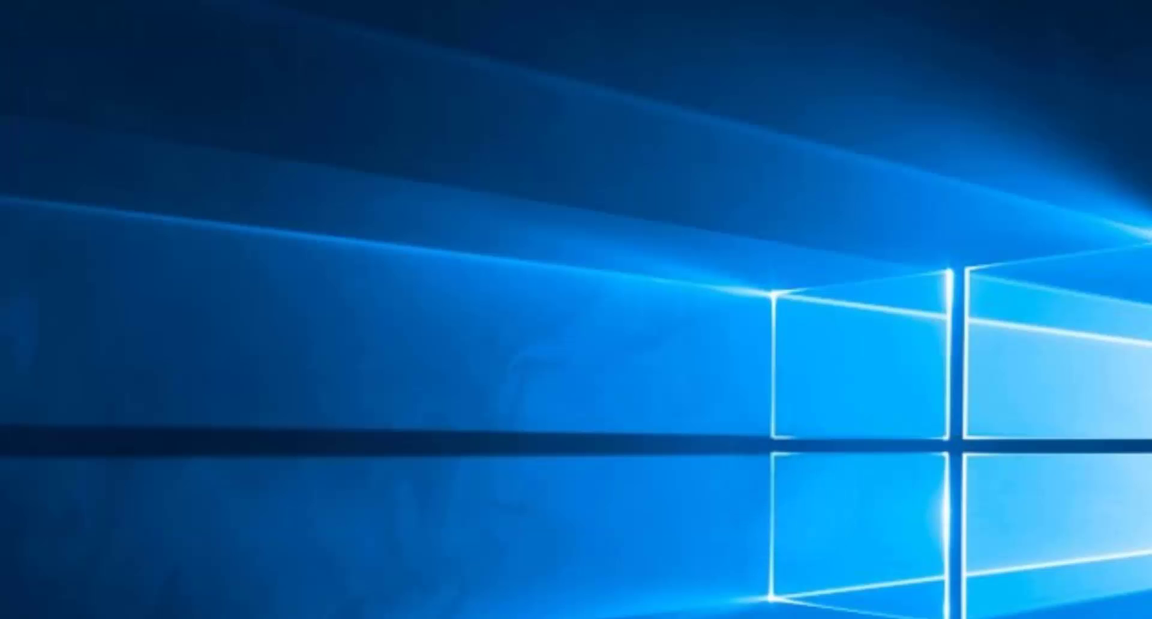
Bring the Microsoft Dynamics GP setup window into view, launch the Integration Manager installation, and move the setup window out of the way
drag(447, 617, 437, 69)
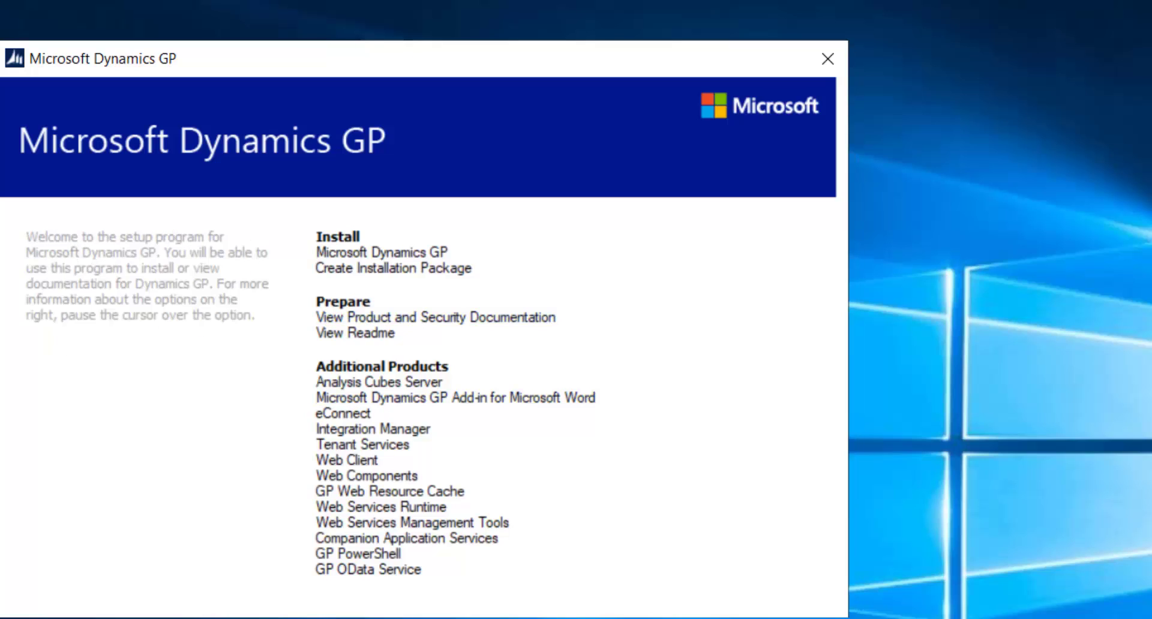
click(373, 429)
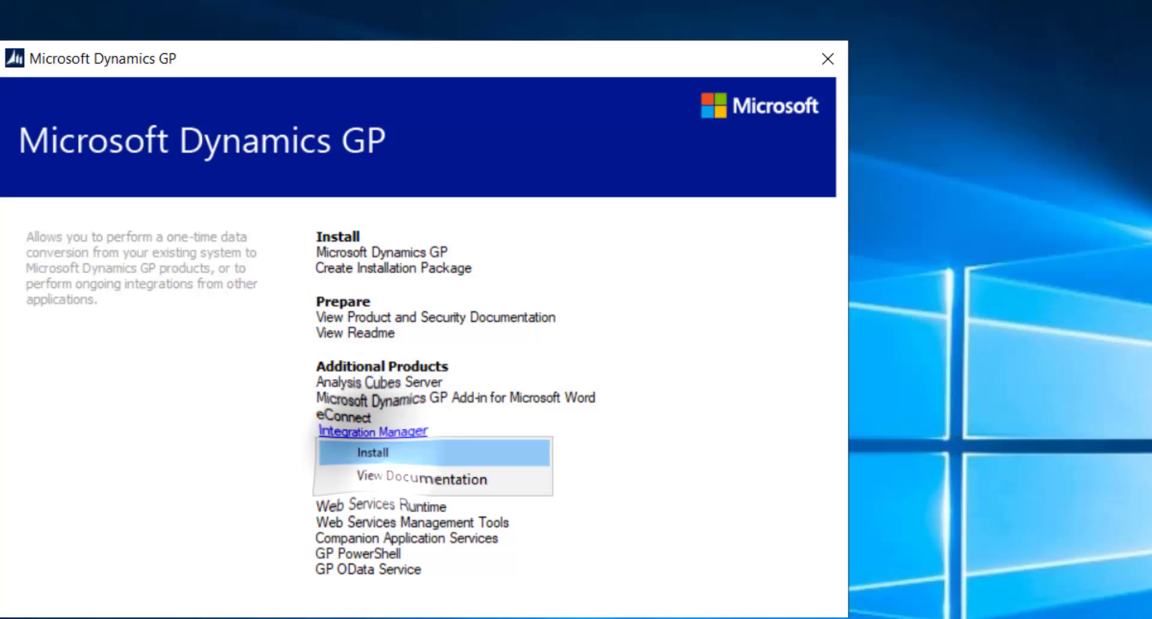
click(372, 451)
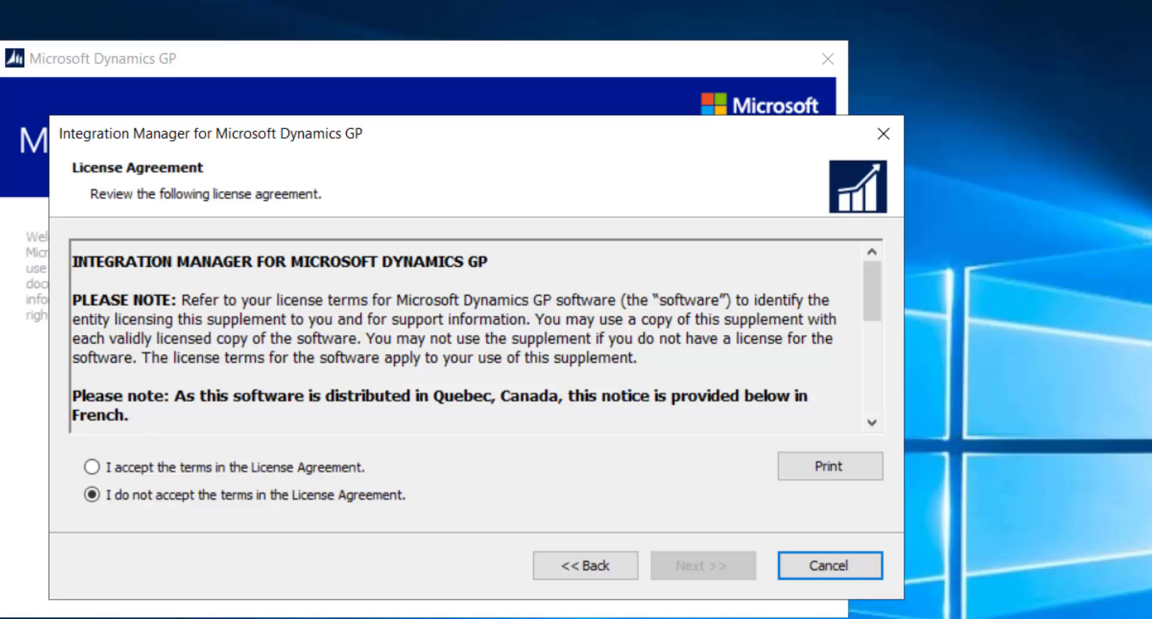
click(552, 65)
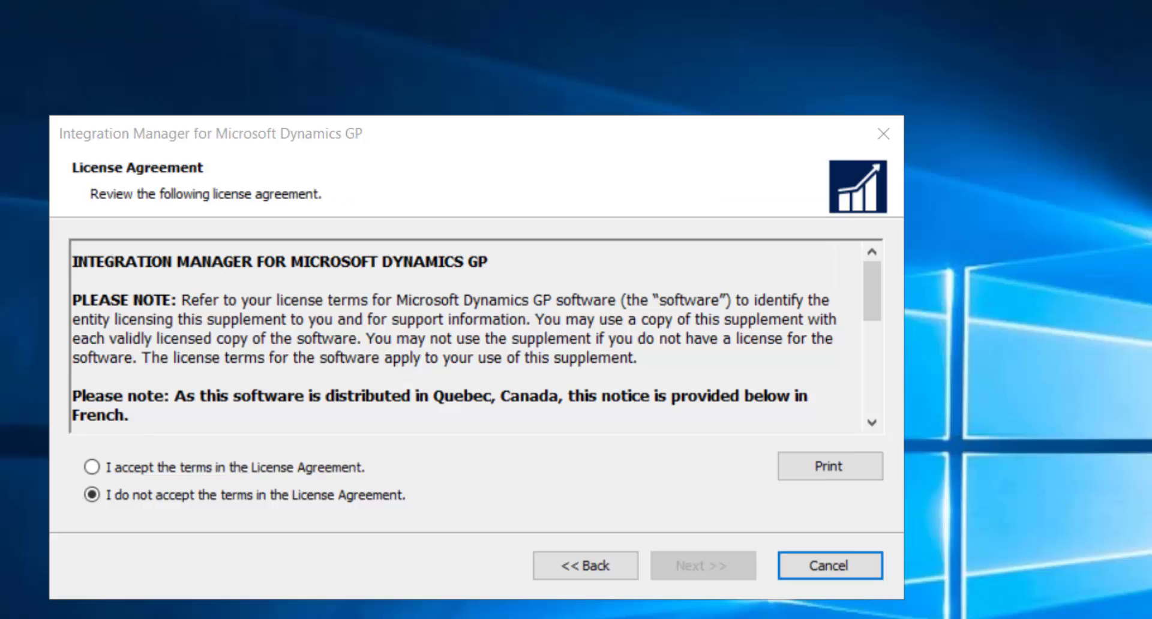
Accept the Integration Manager licence, install it with the default features and location, and exit the wizard
click(354, 468)
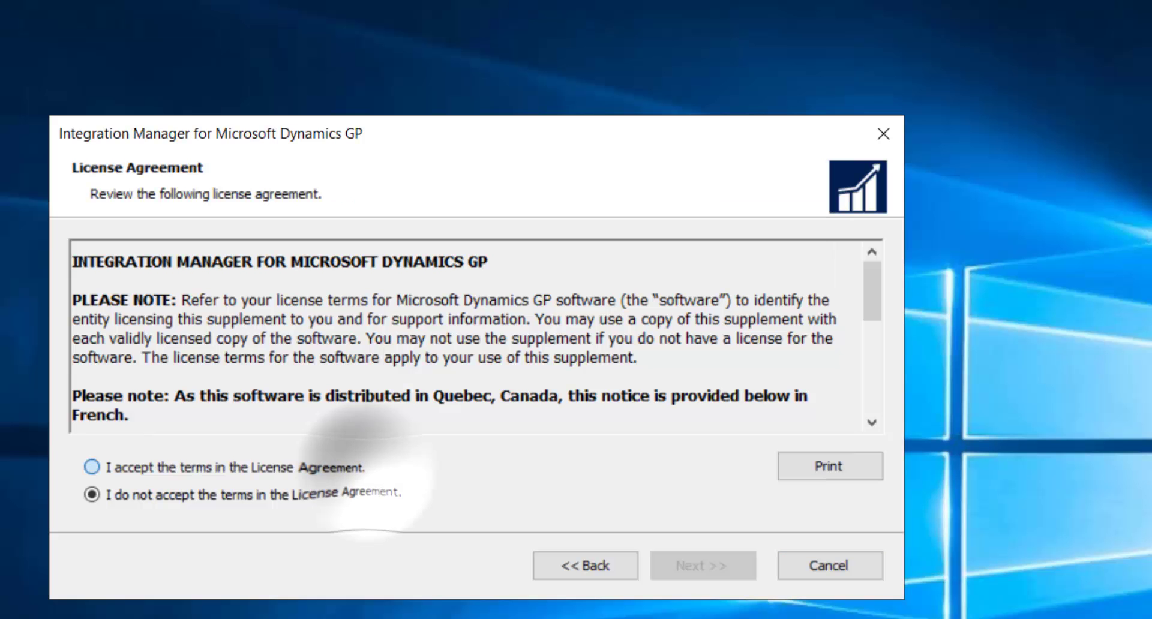
click(702, 565)
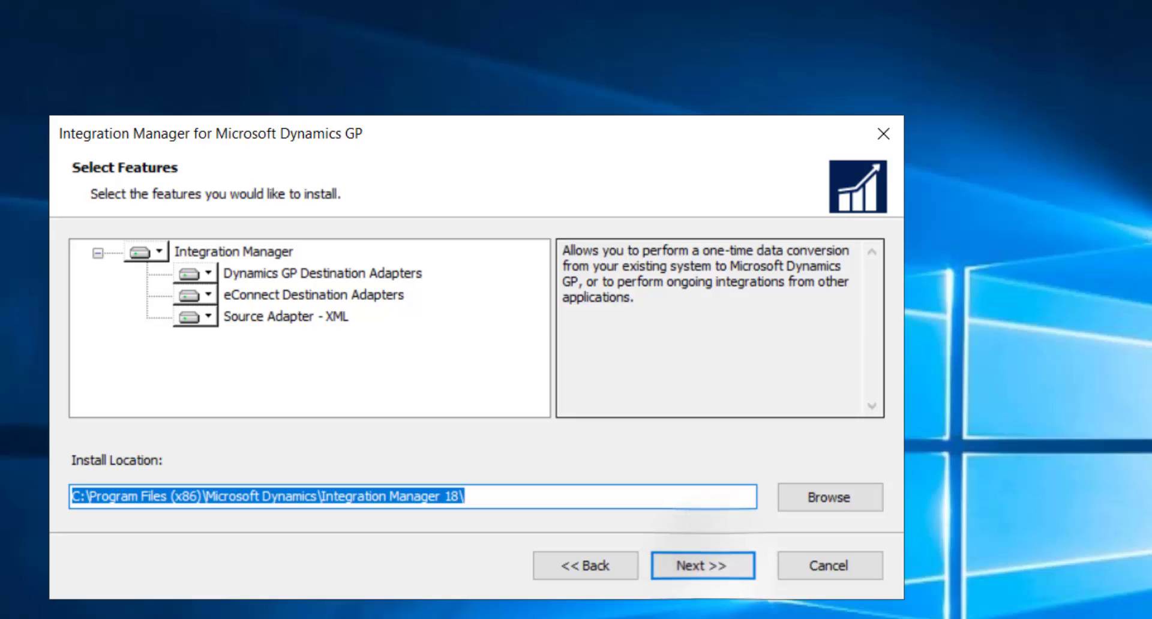
click(702, 566)
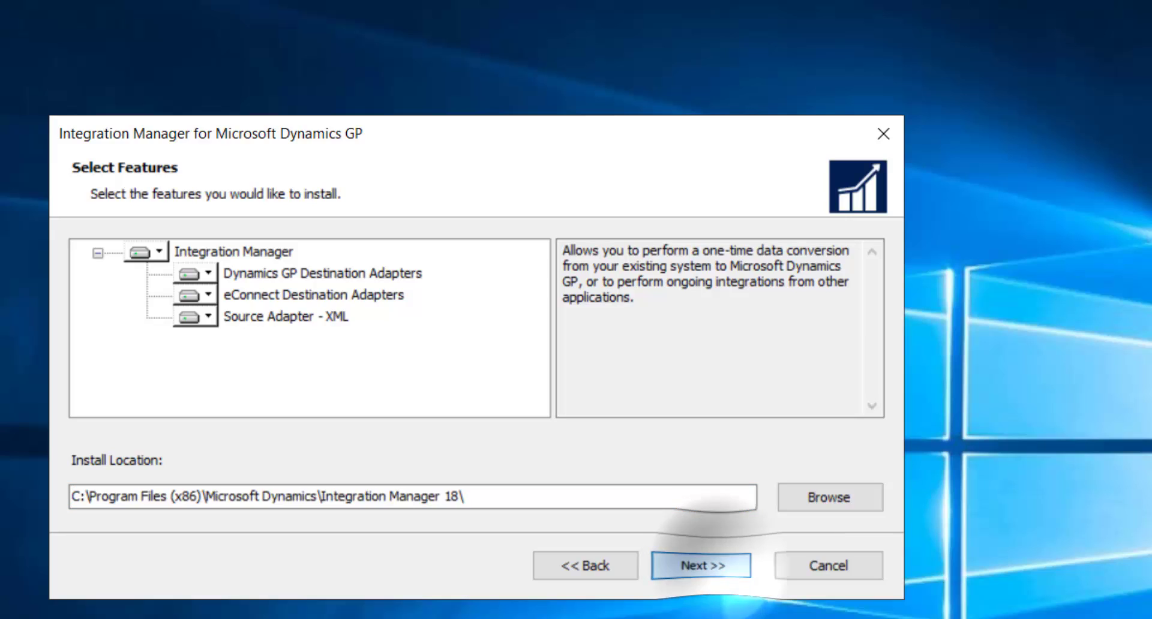
click(702, 565)
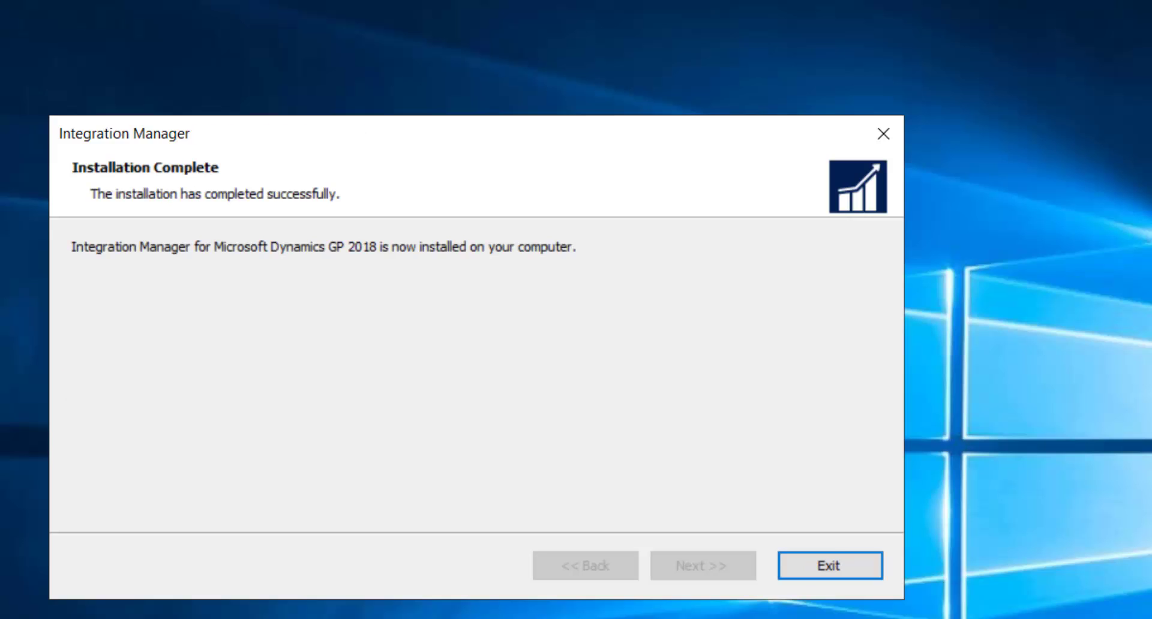
click(829, 566)
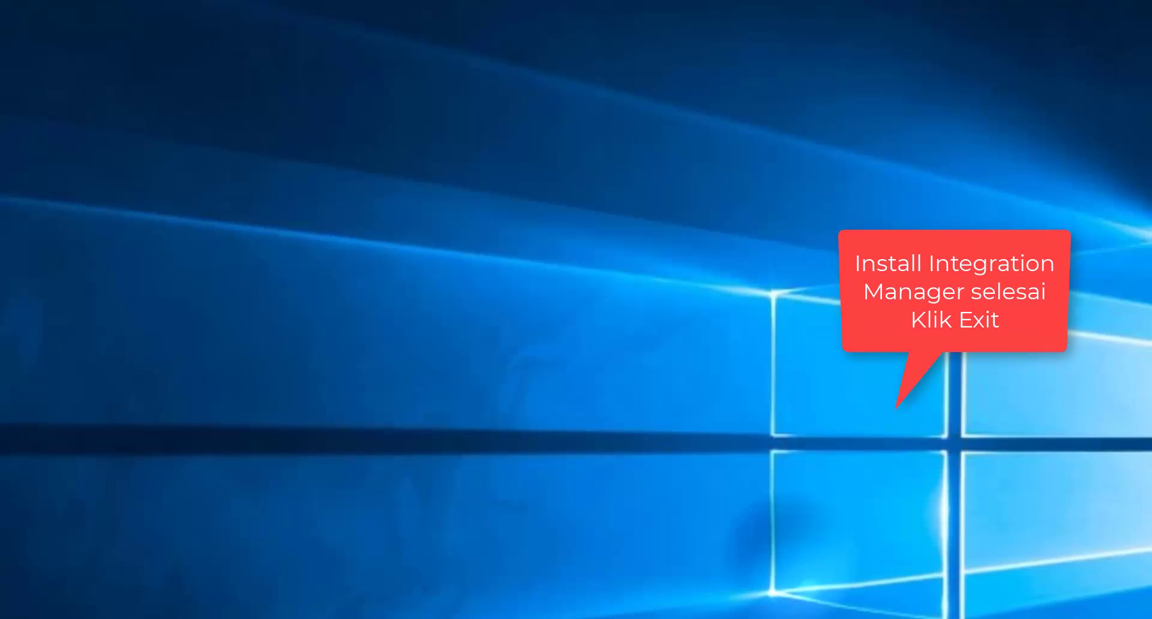
Pin Integration Manager to Start and launch it, postponing its registration
key(super)
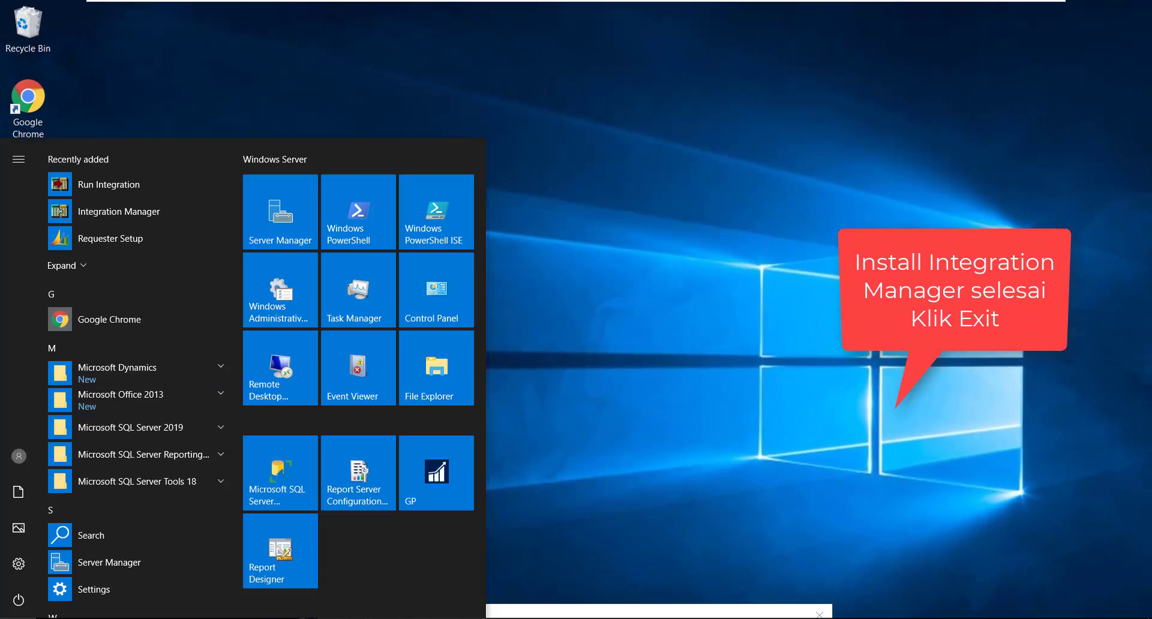
right_click(121, 211)
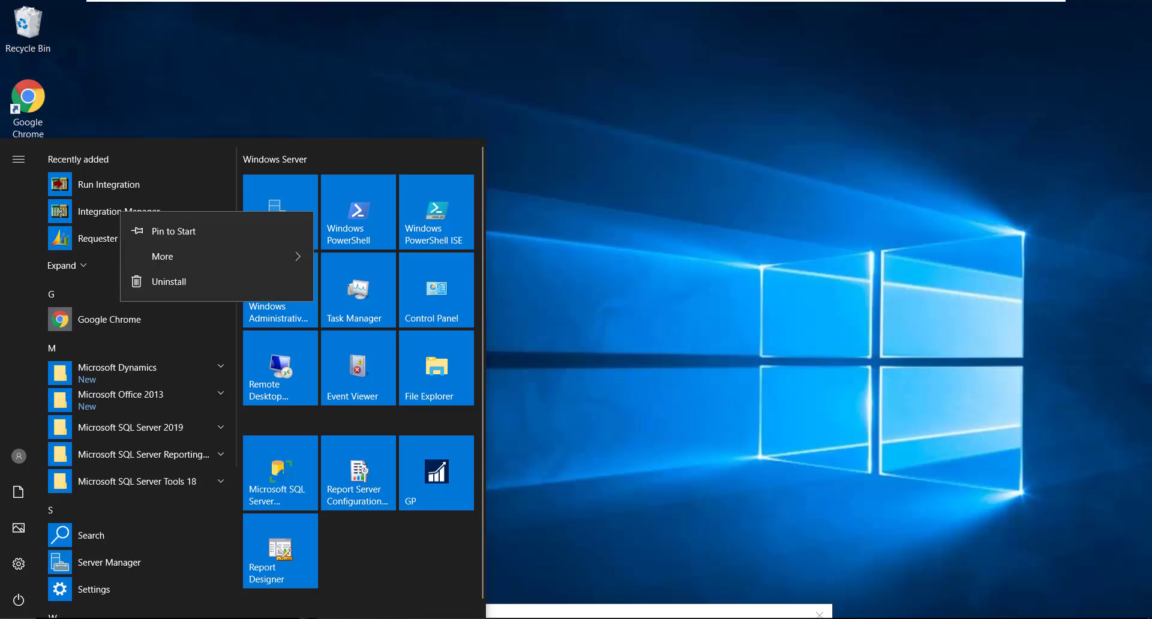
click(162, 231)
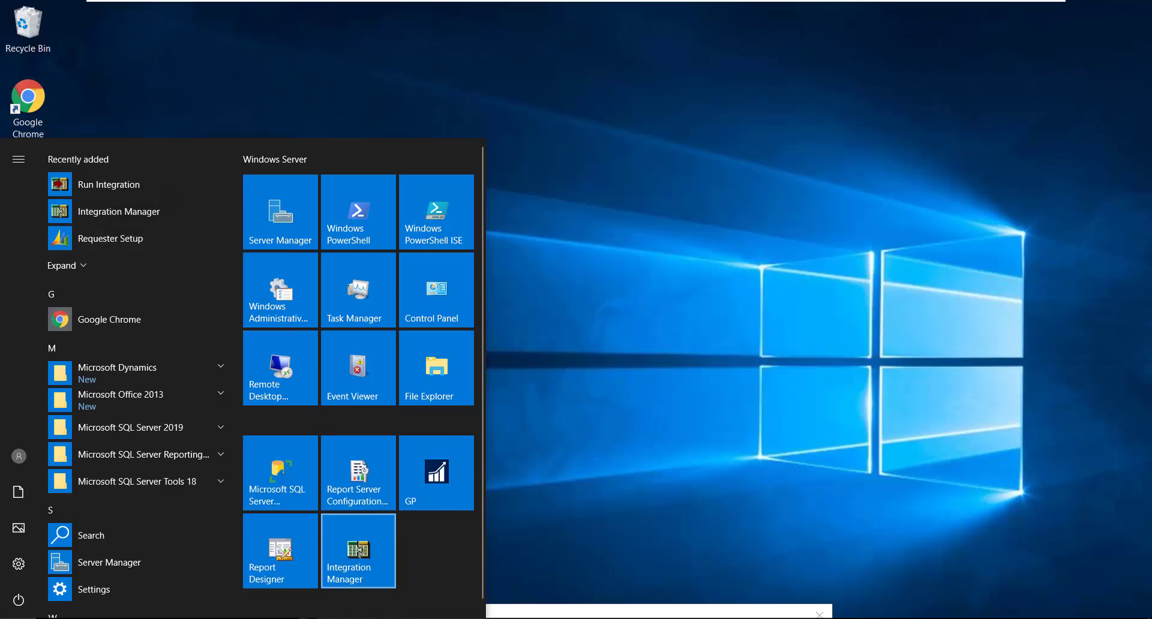
click(358, 550)
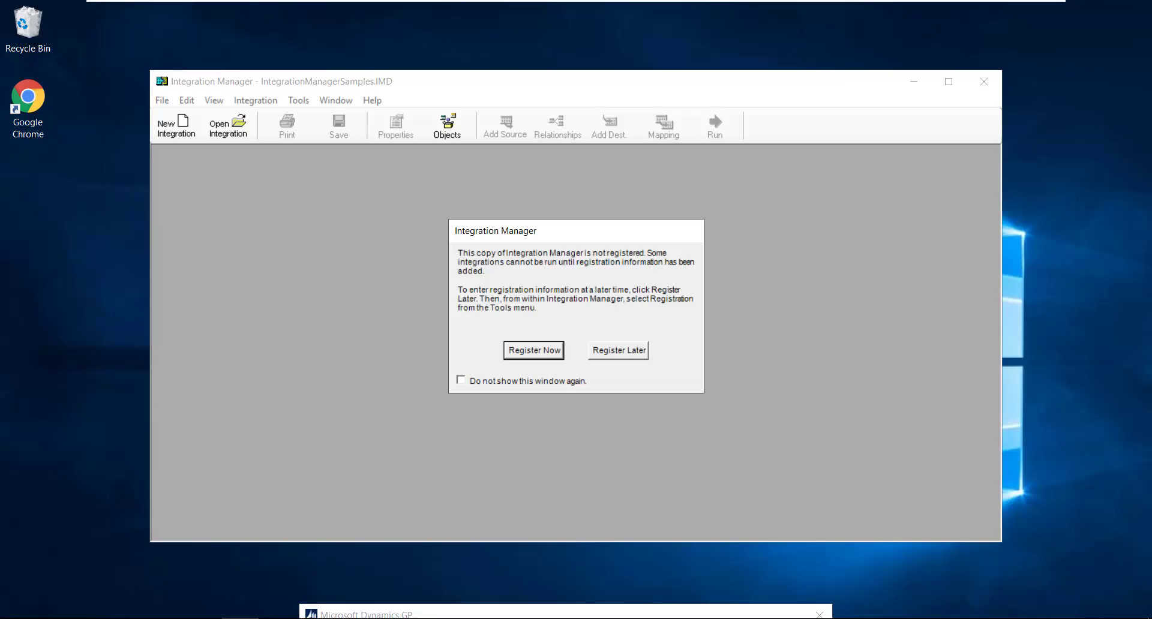
click(619, 350)
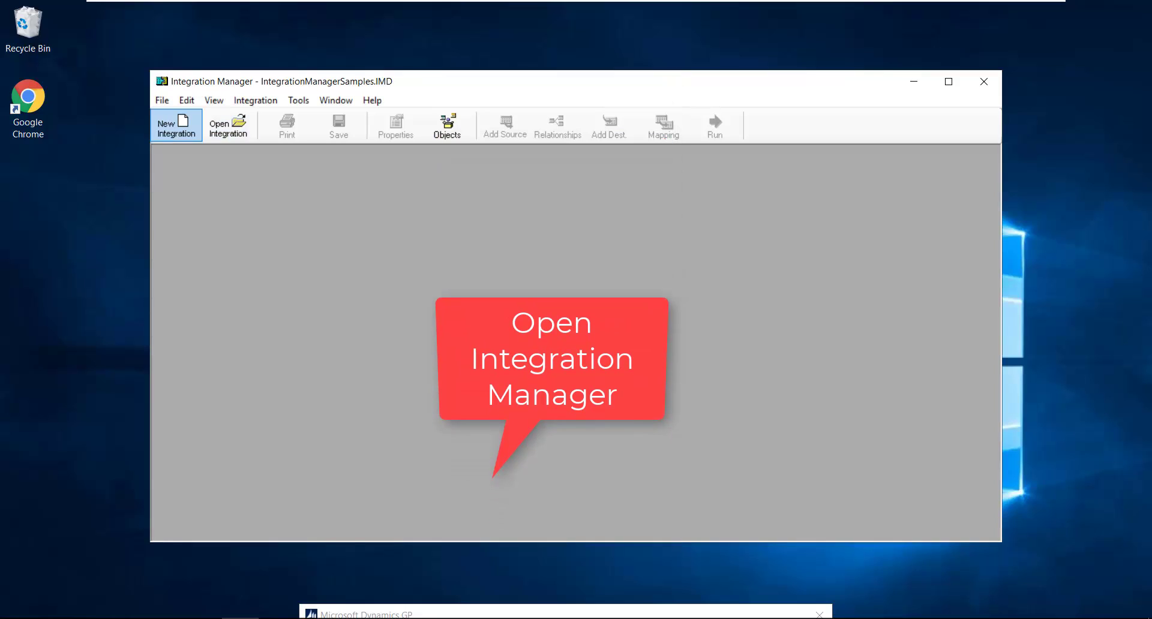
Create a new integration with the default properties and begin adding a destination to it
click(176, 127)
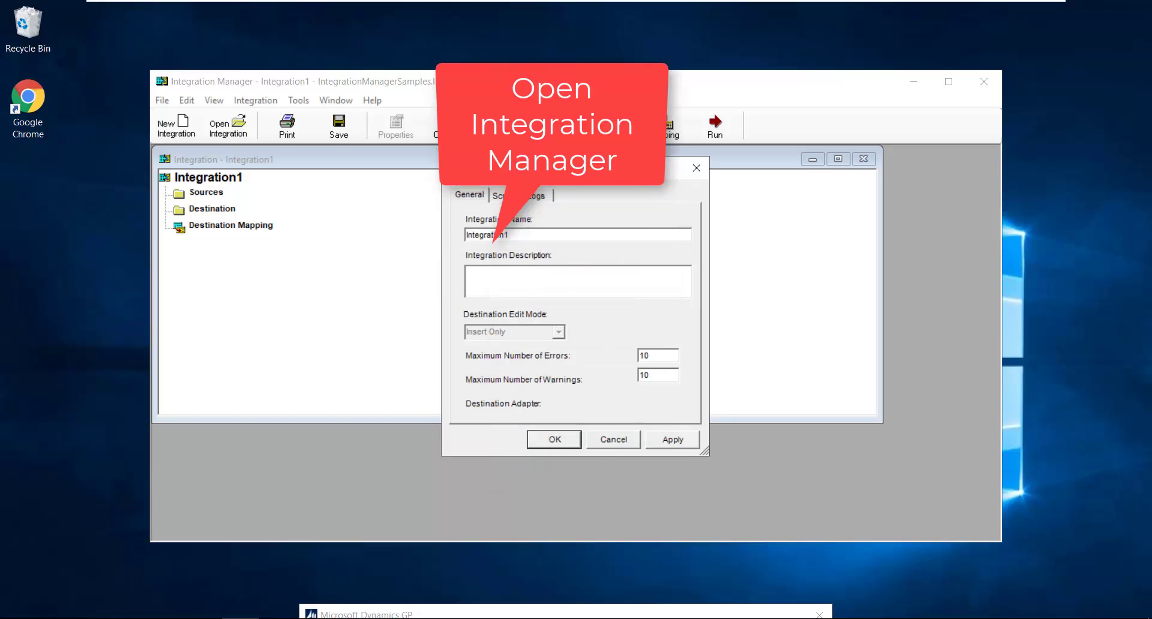
click(555, 440)
click(211, 209)
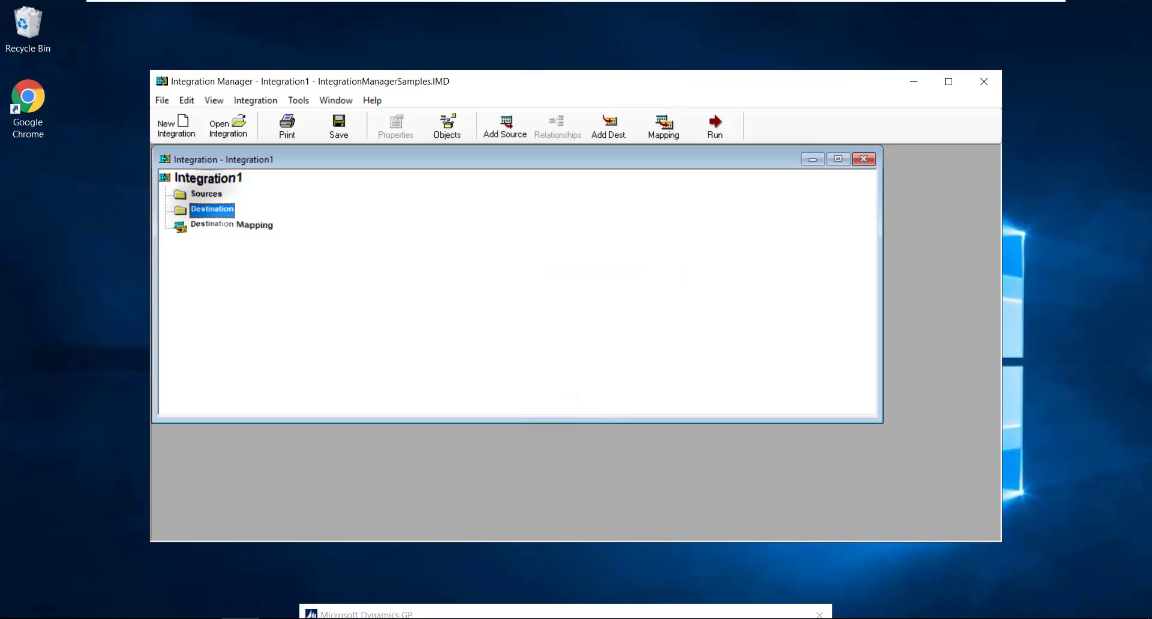
right_click(213, 210)
click(265, 256)
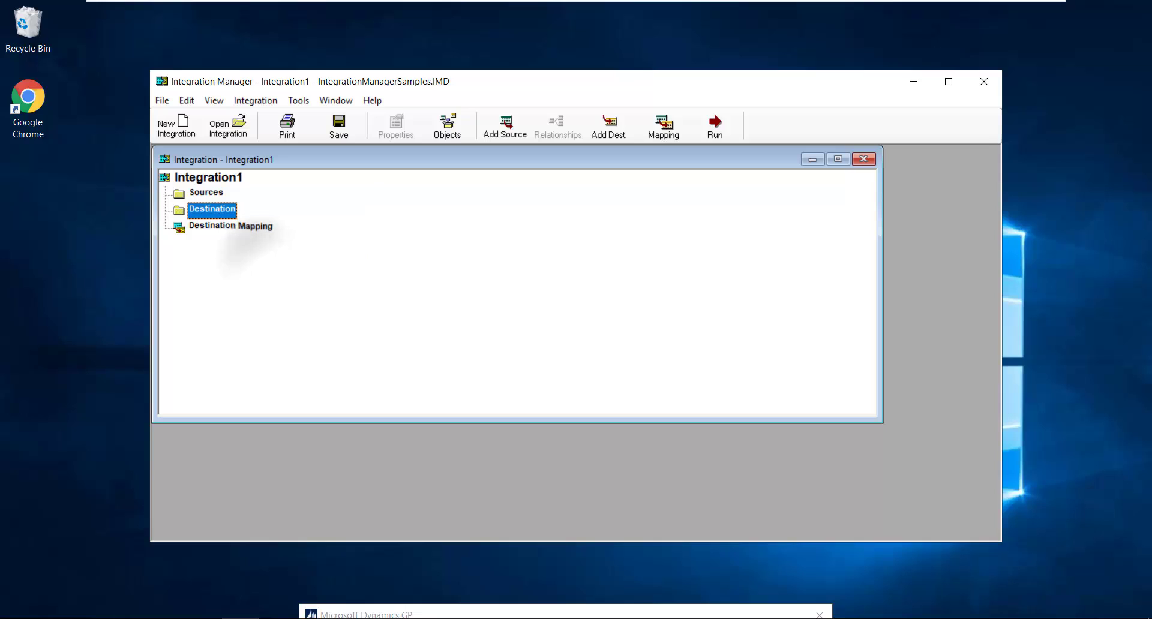
Expand the Microsoft Dynamics GP and Microsoft Dynamics GP eConnect adapters and enlarge the Add Destination window to show both lists
click(372, 219)
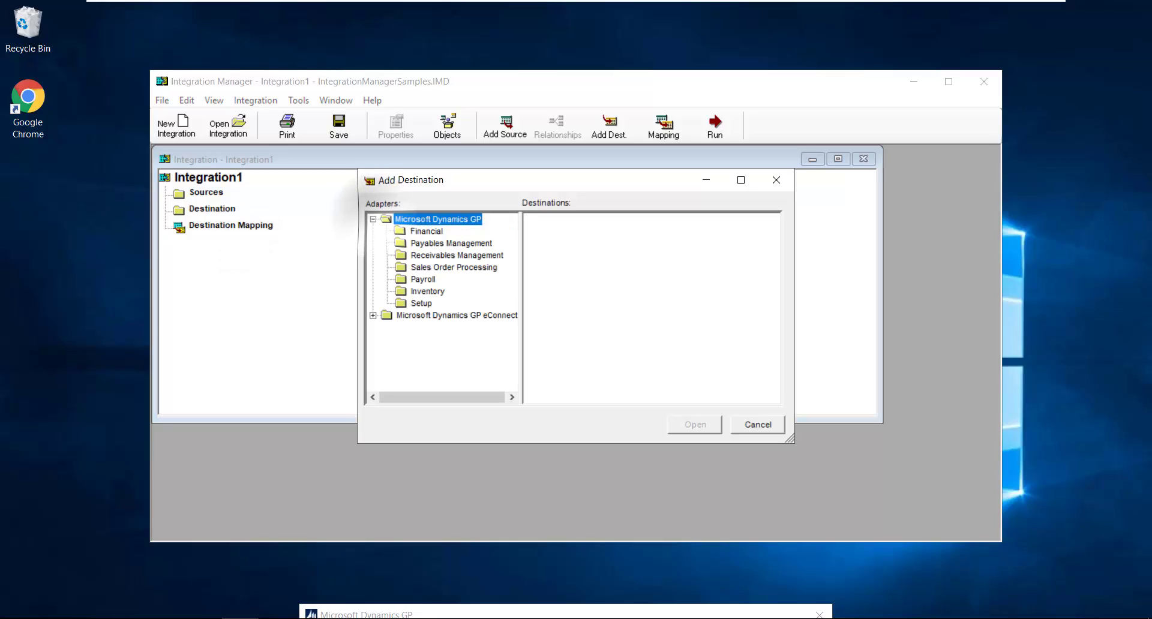
click(373, 315)
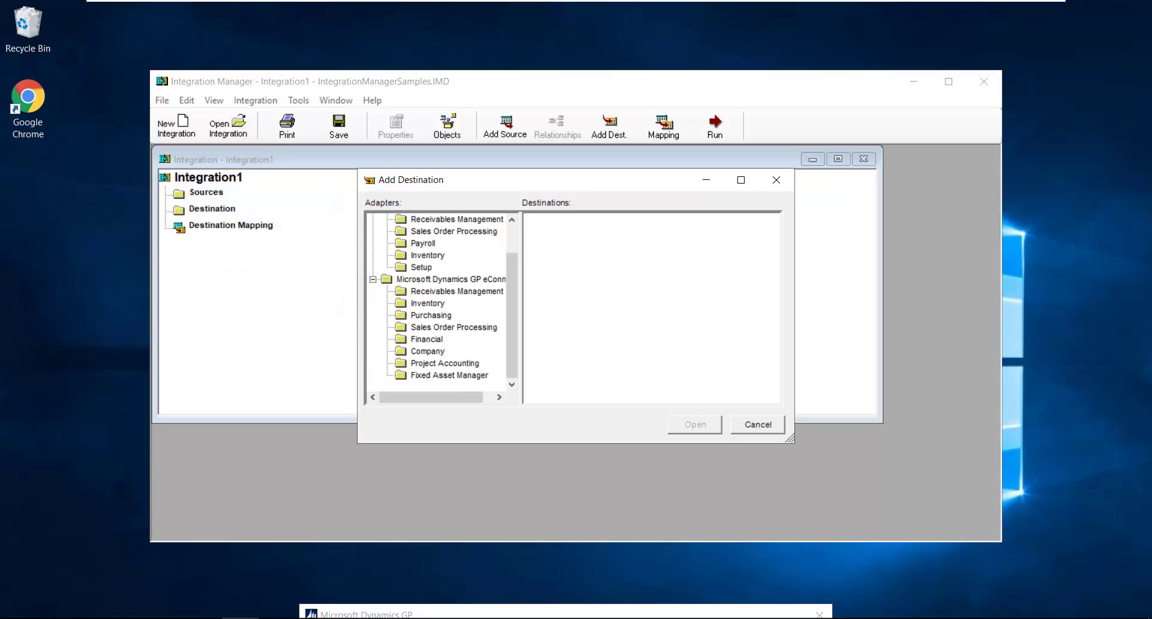
drag(794, 263, 956, 274)
drag(696, 444, 729, 576)
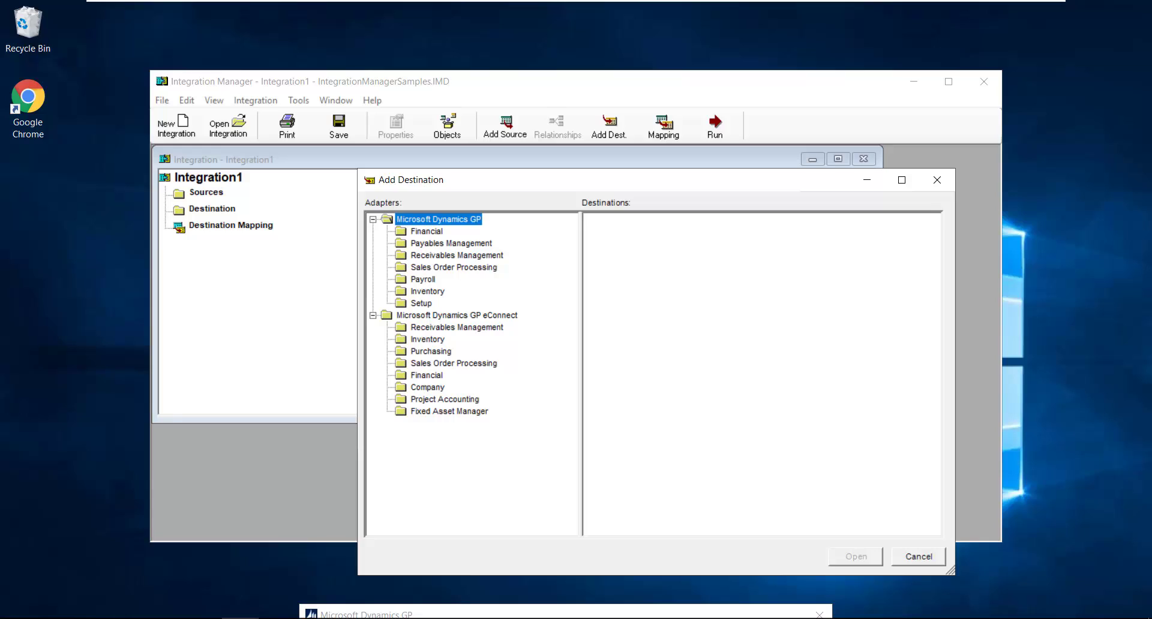
Review the destinations offered by each Microsoft Dynamics GP adapter folder, from Financial through Setup
click(416, 231)
click(456, 242)
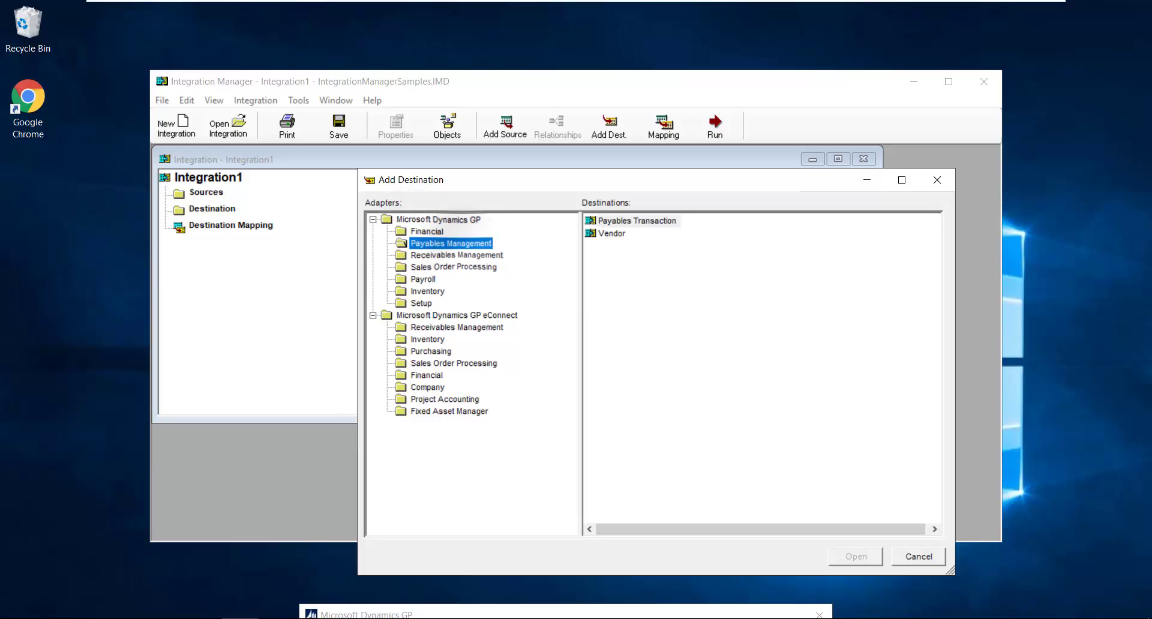
click(456, 255)
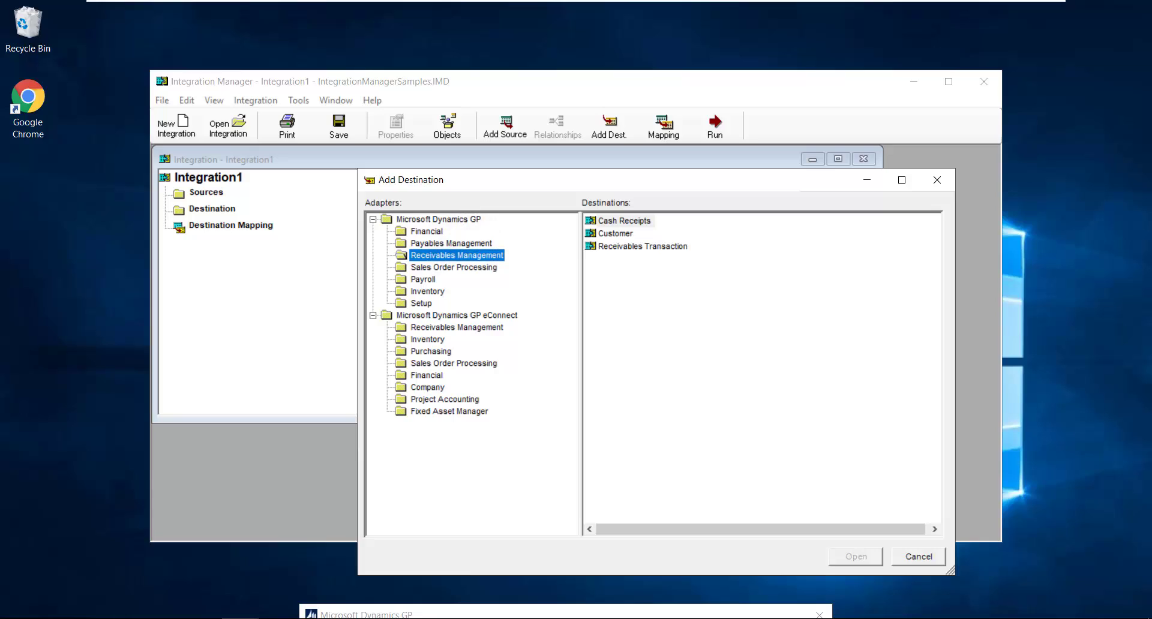
click(445, 267)
click(423, 278)
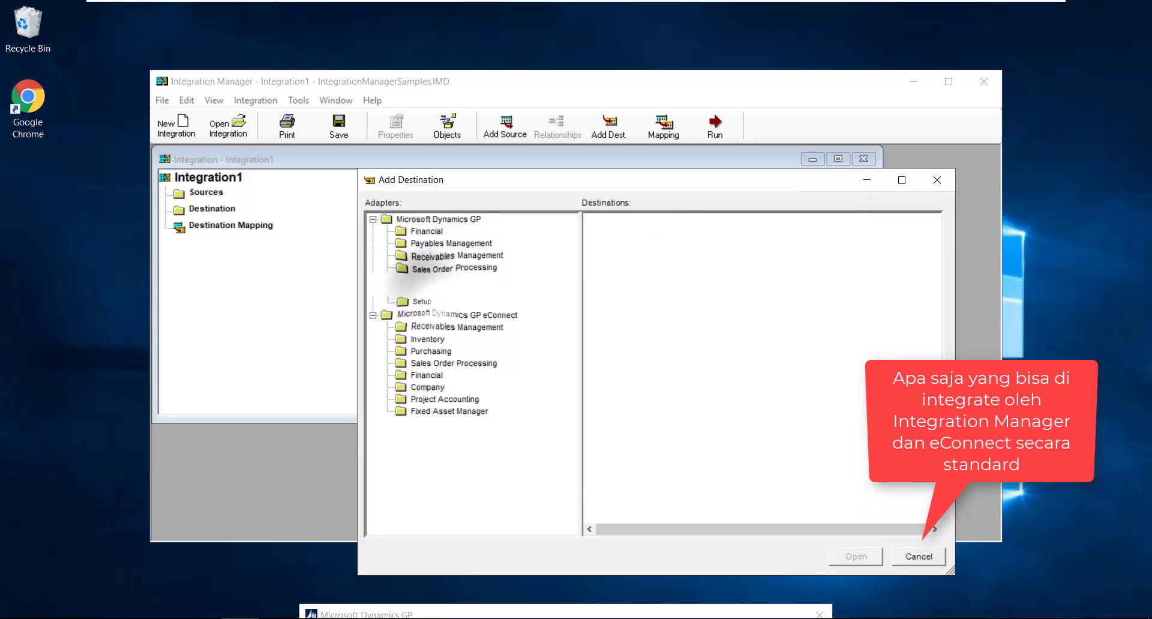
click(426, 292)
click(421, 303)
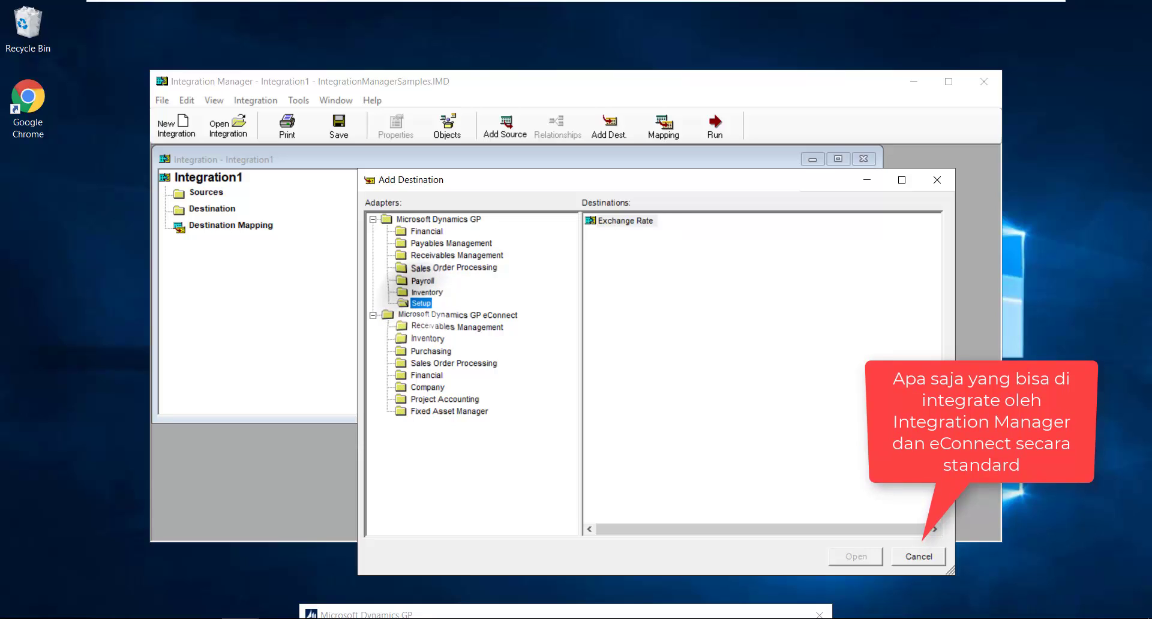
Review the destinations offered by each Microsoft Dynamics GP eConnect adapter folder, from Receivables Management through Fixed Asset Manager
click(429, 327)
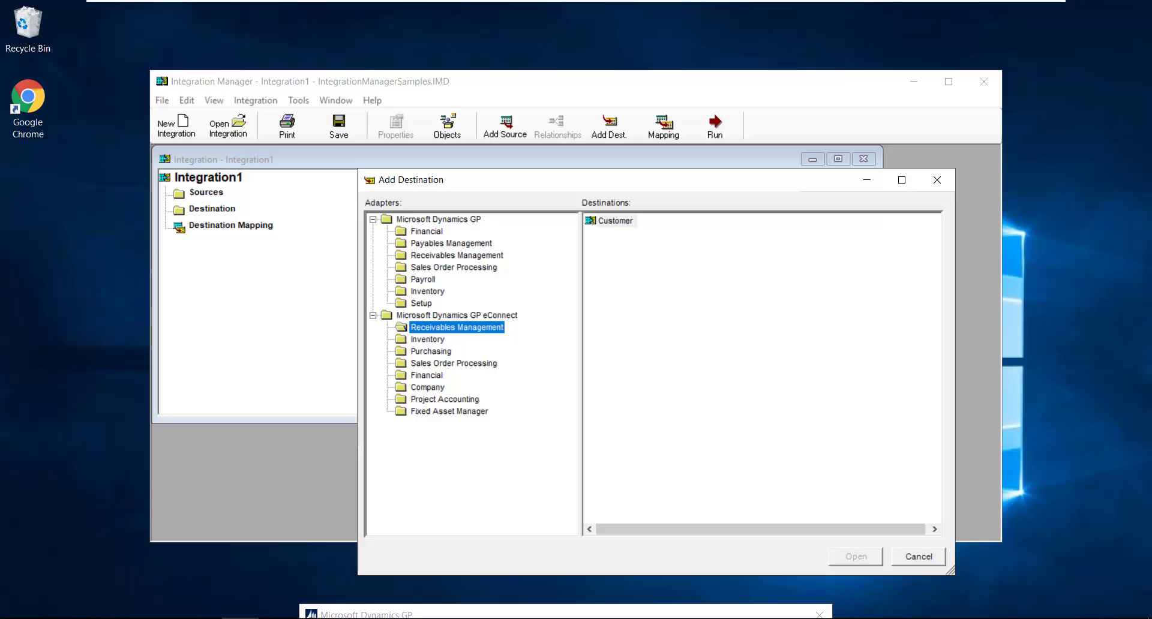
click(426, 339)
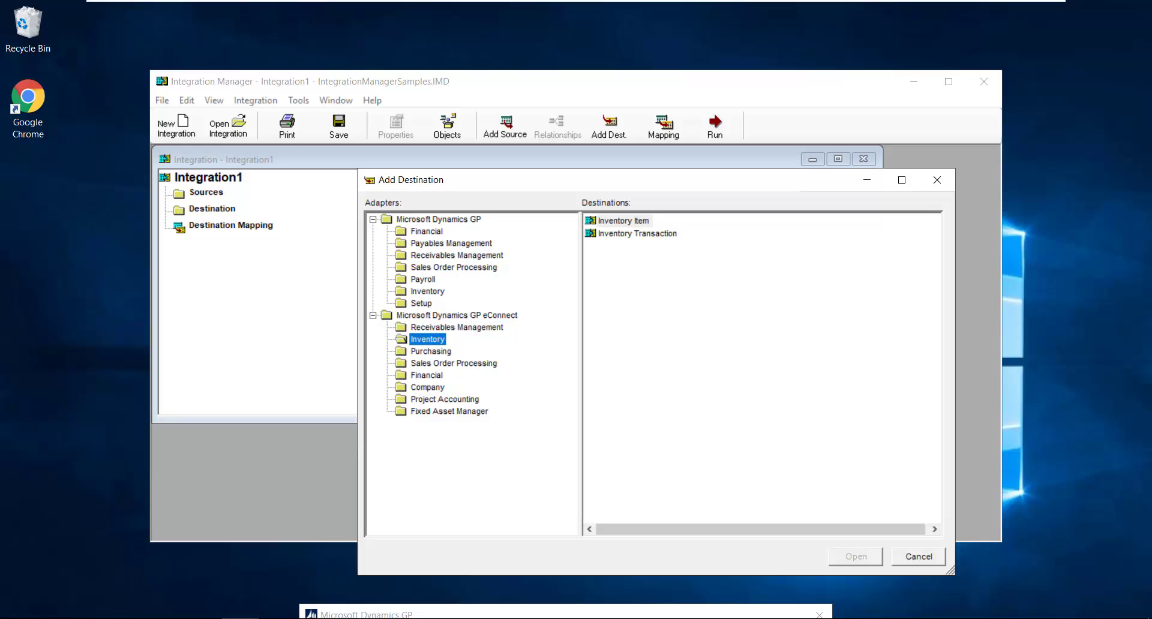
click(423, 349)
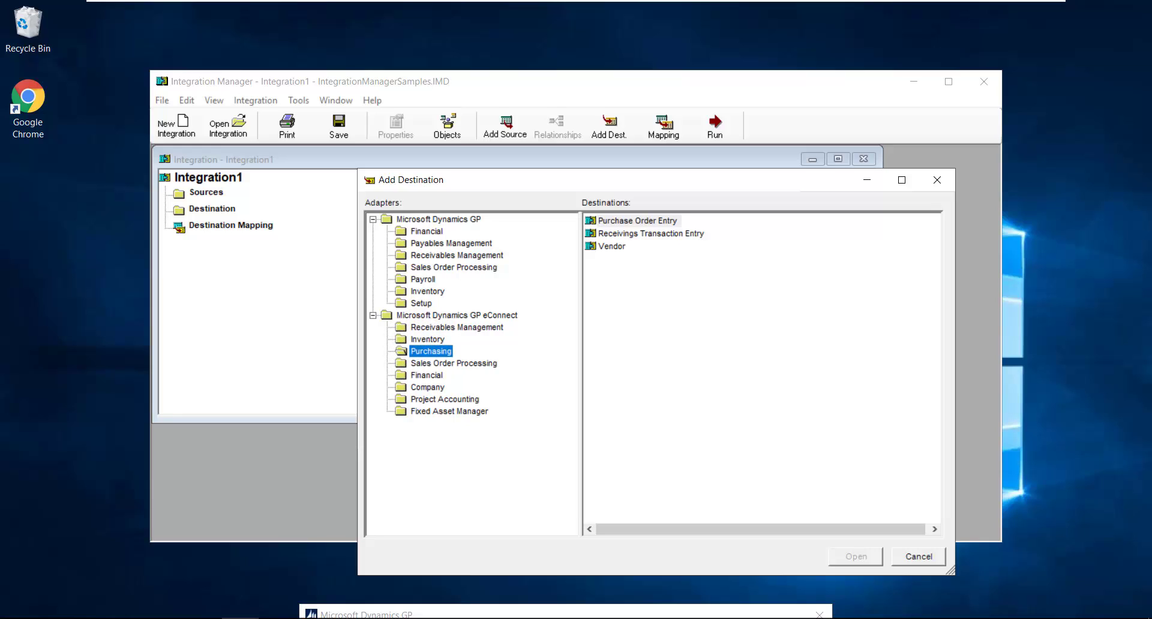
click(427, 363)
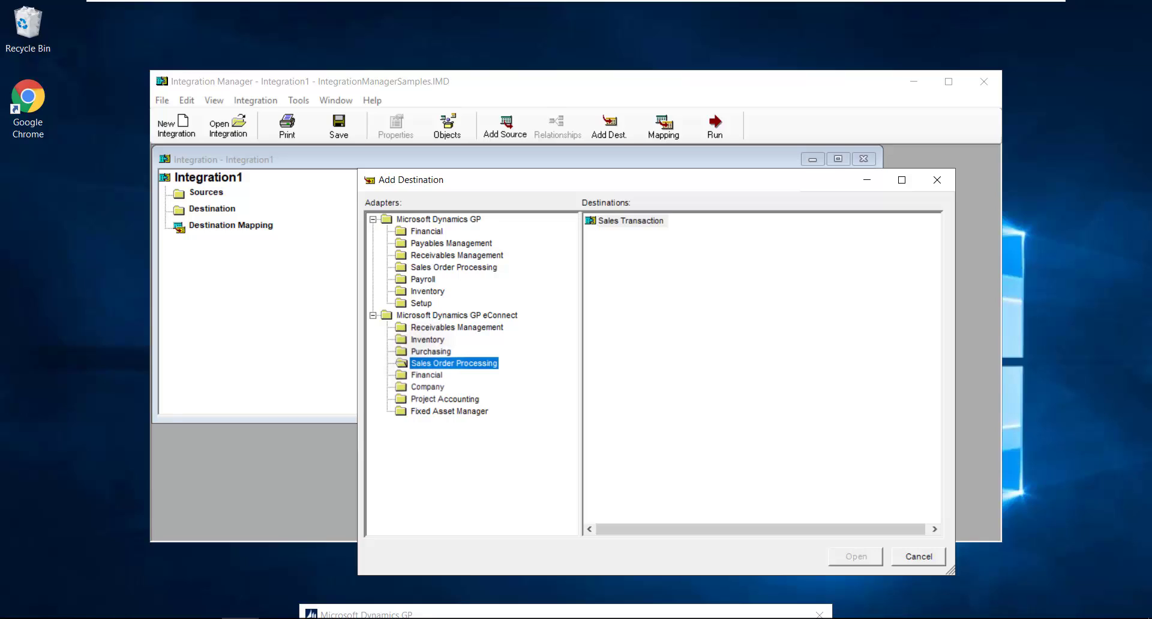
click(424, 375)
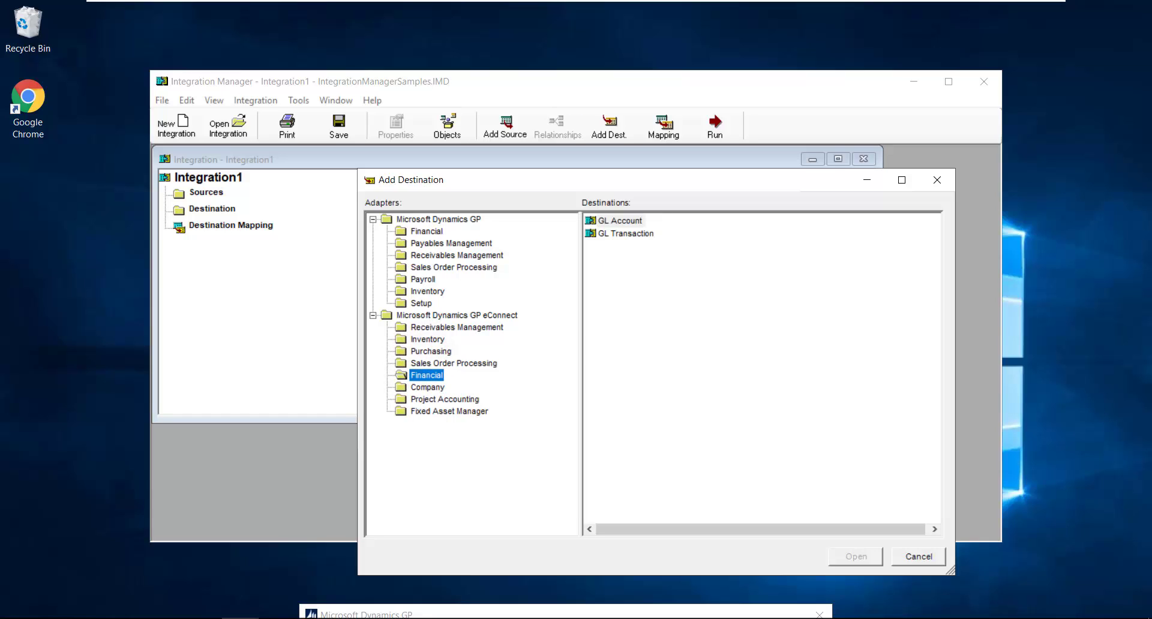
click(427, 387)
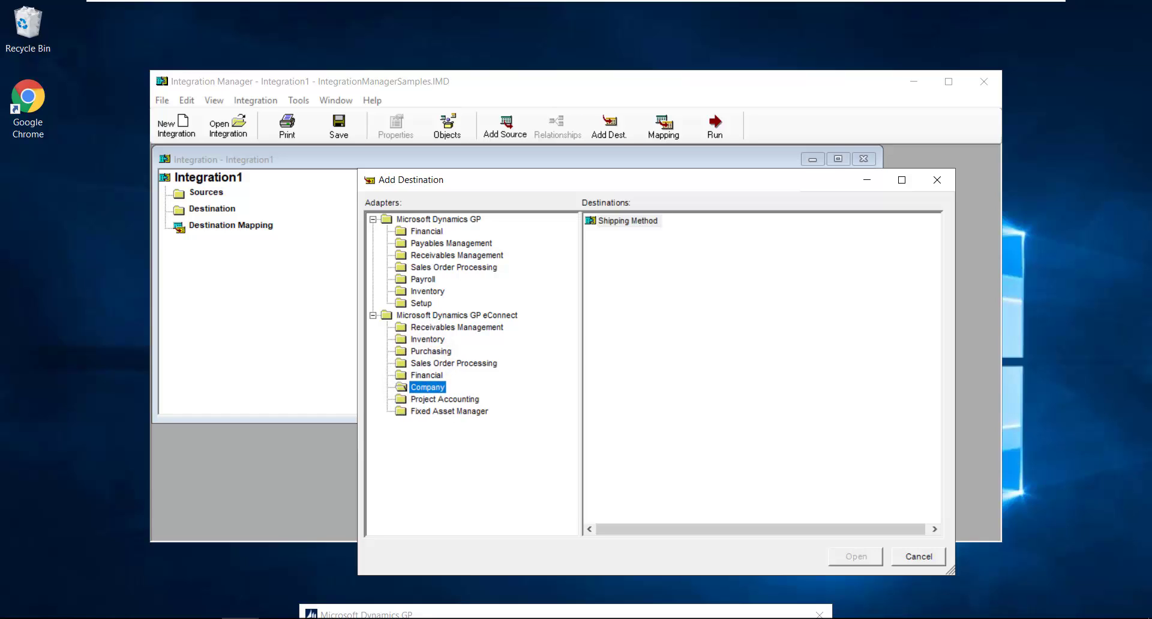
click(429, 398)
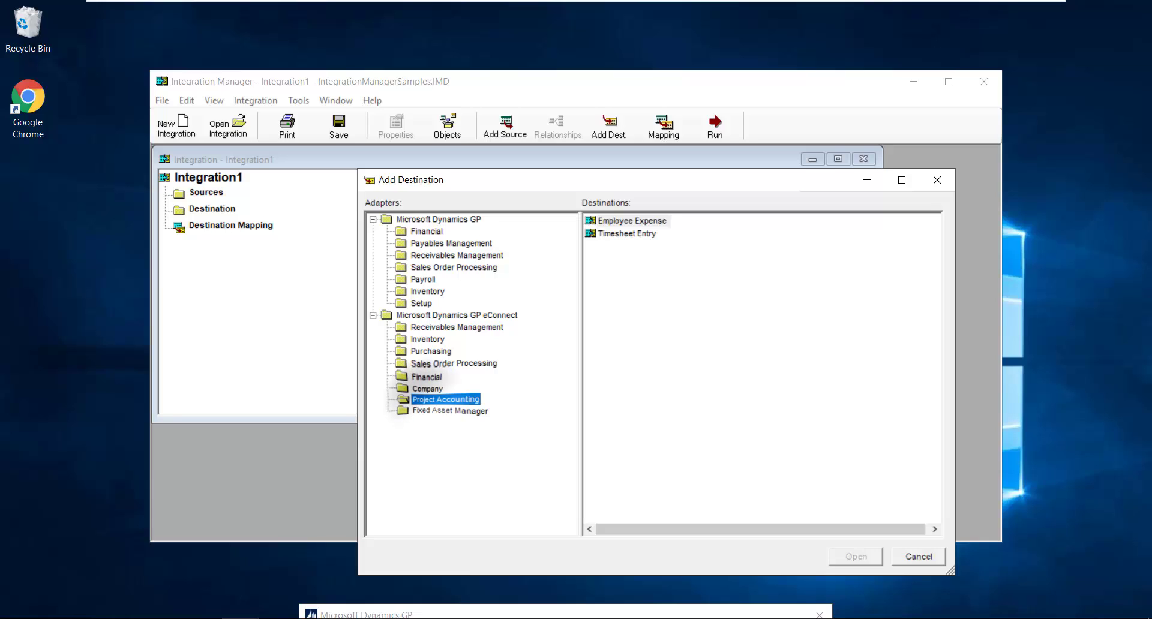
click(430, 410)
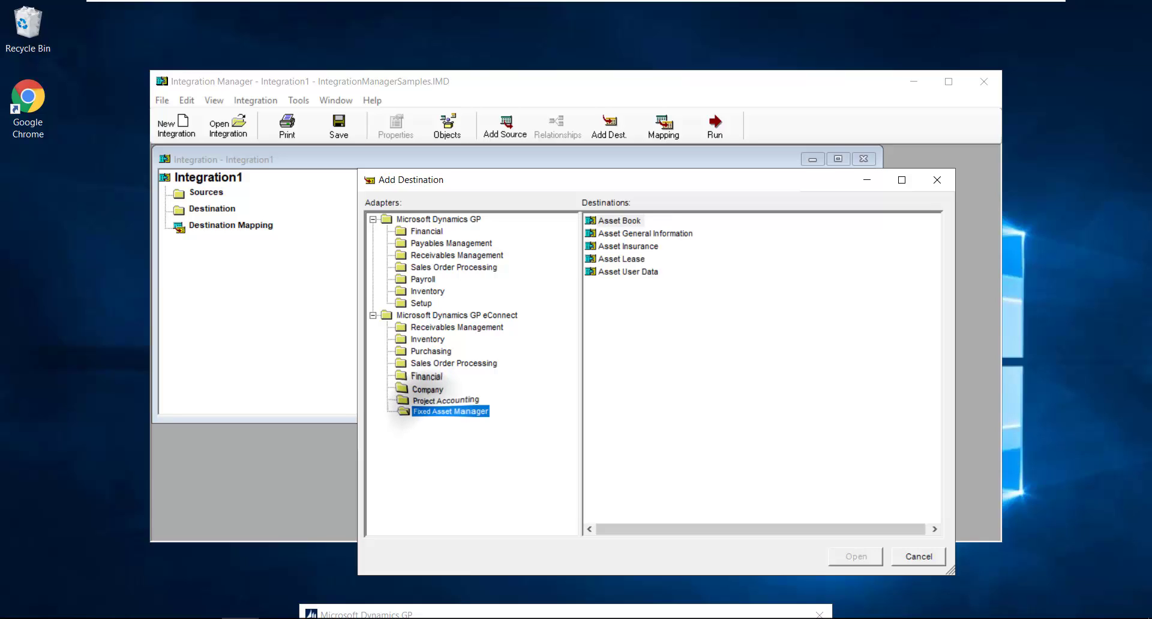